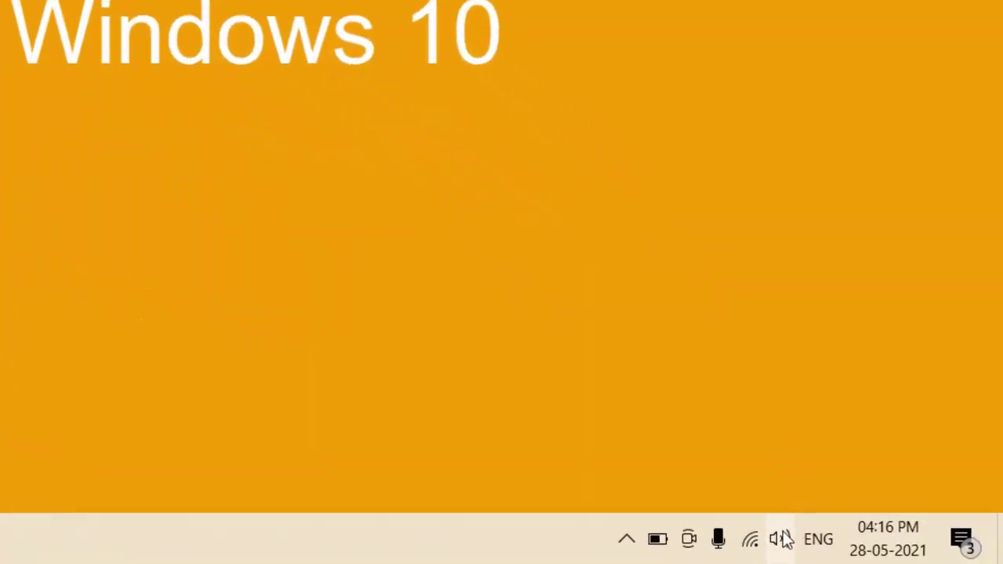
Open the Sound dialog, centre it, and select Speakers (Realtek Audio) under Playback.
right_click(783, 539)
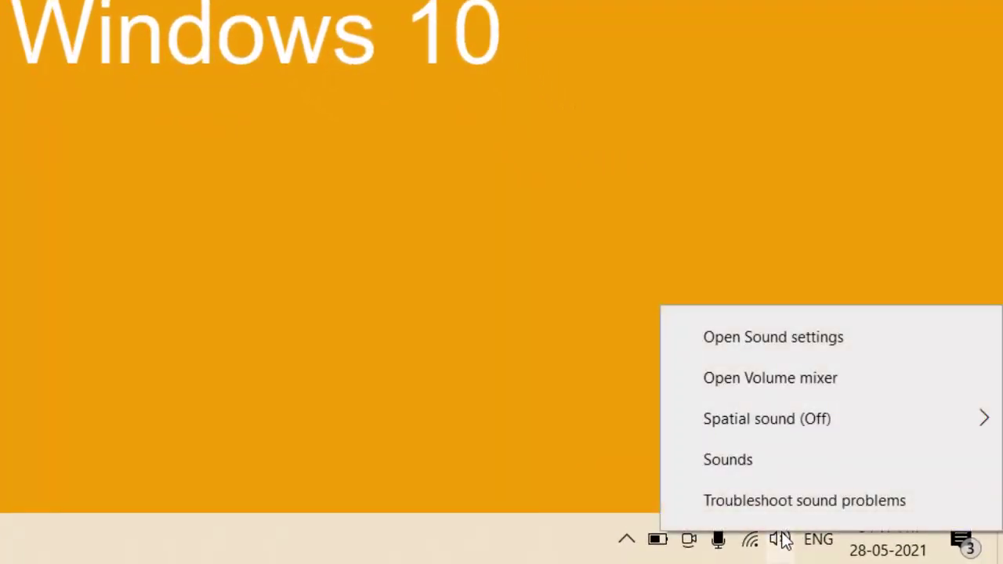
click(758, 456)
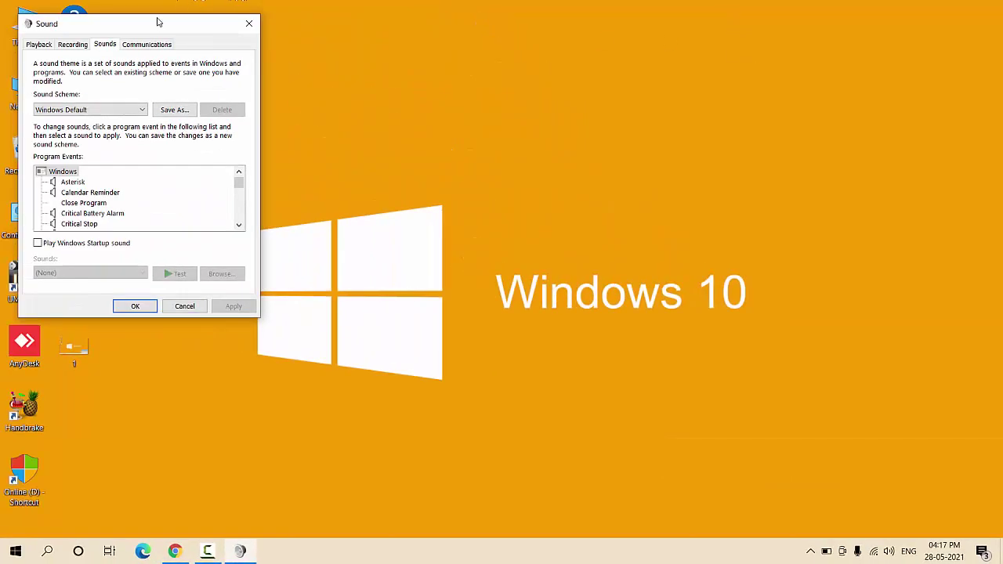
drag(157, 22, 474, 60)
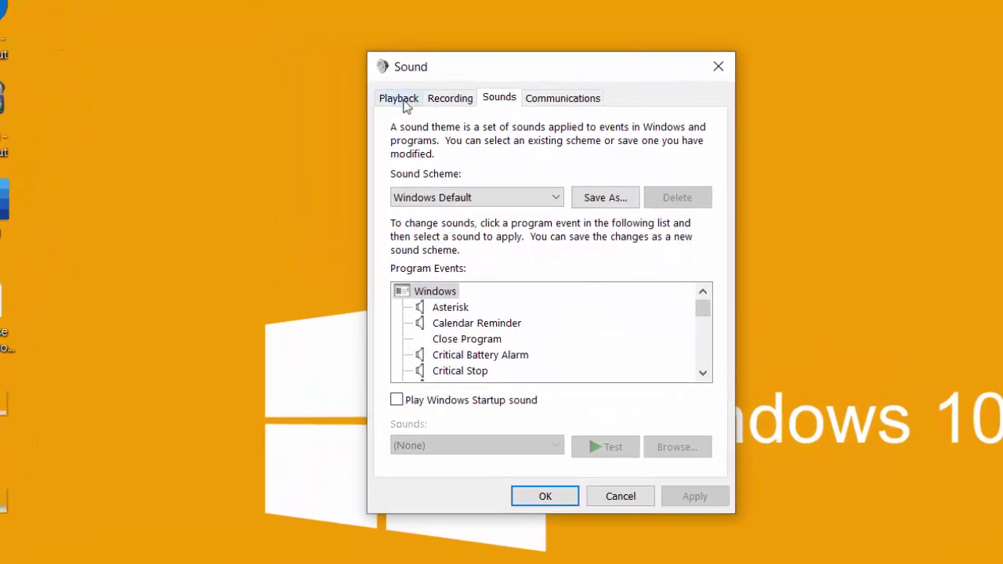
click(399, 100)
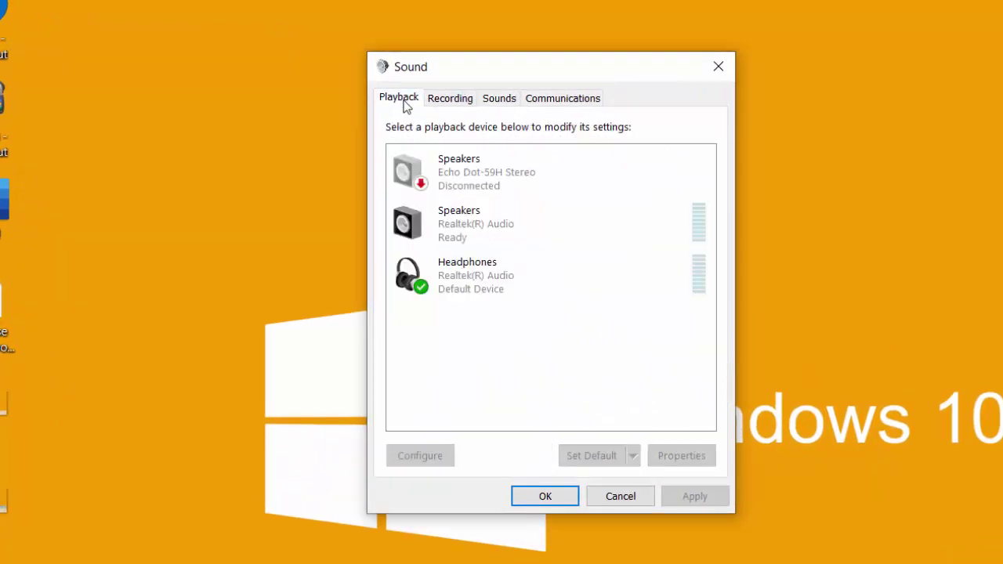
click(432, 222)
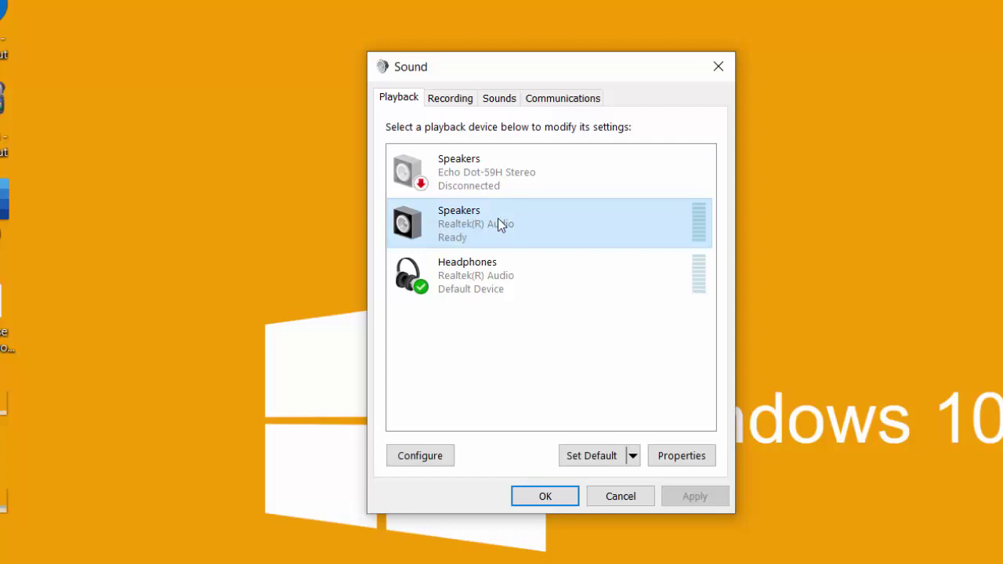
Enable Loudness Equalization in the Realtek speakers' Enhancements, then confirm and close all sound dialogs.
click(675, 459)
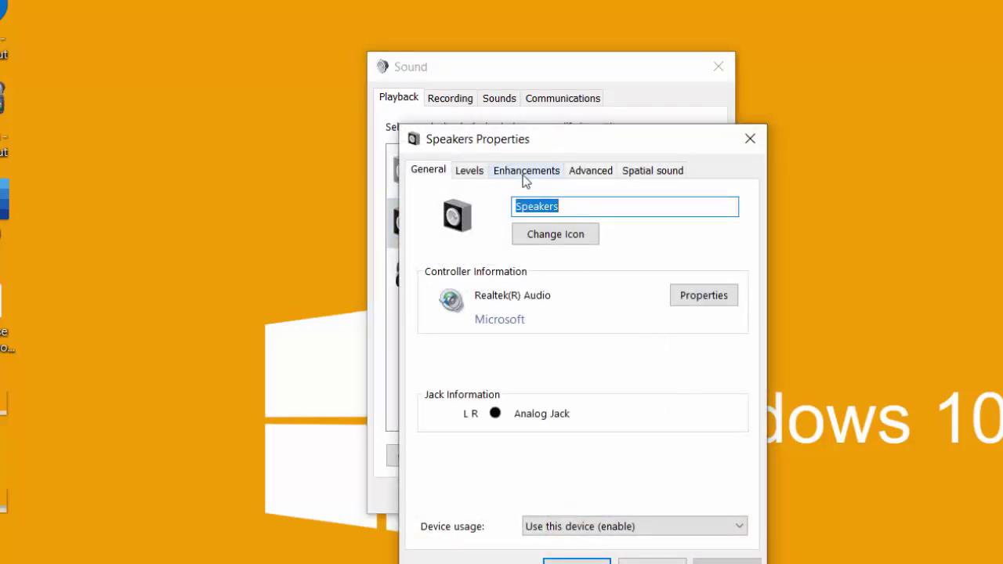
click(522, 174)
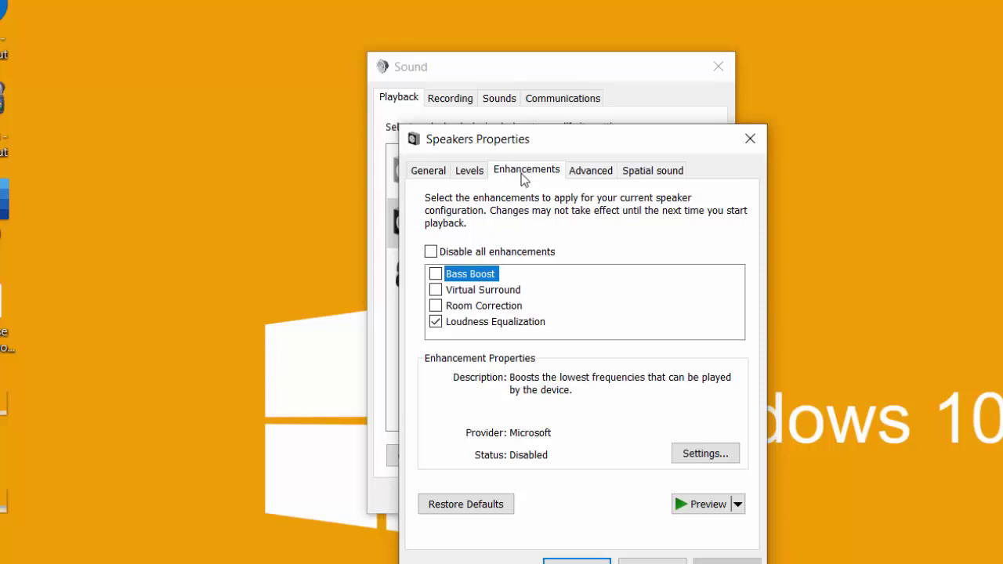
click(431, 251)
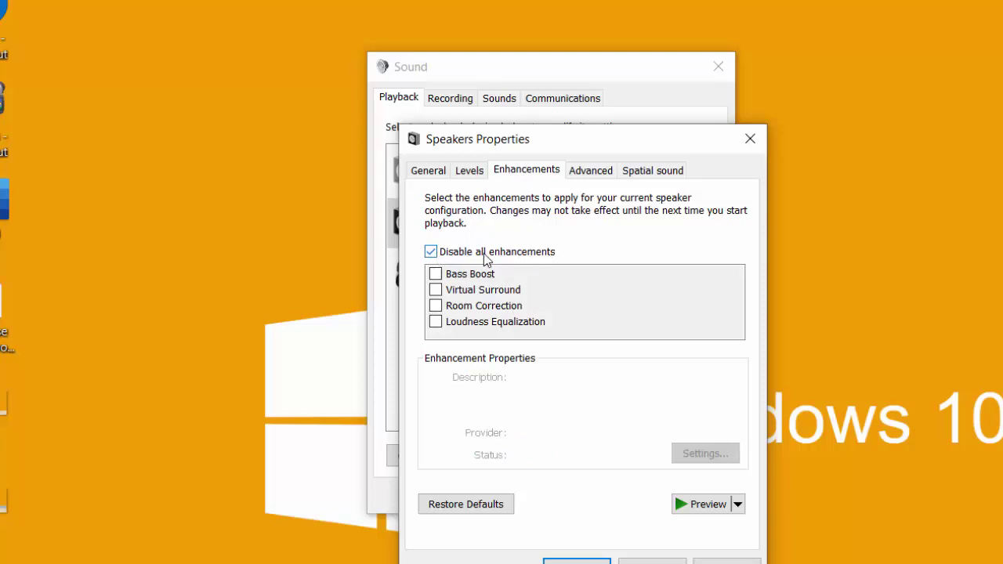
click(434, 253)
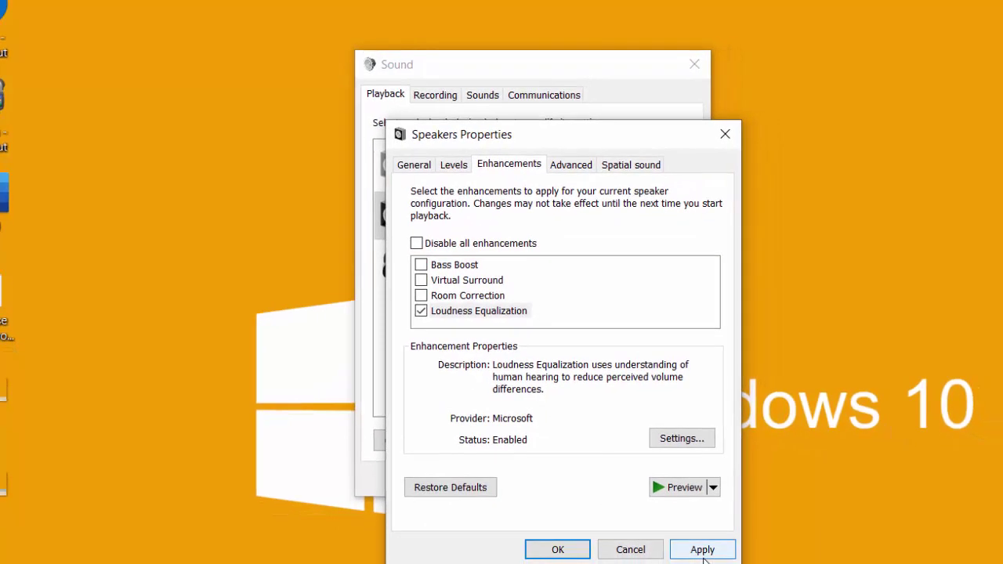
click(703, 551)
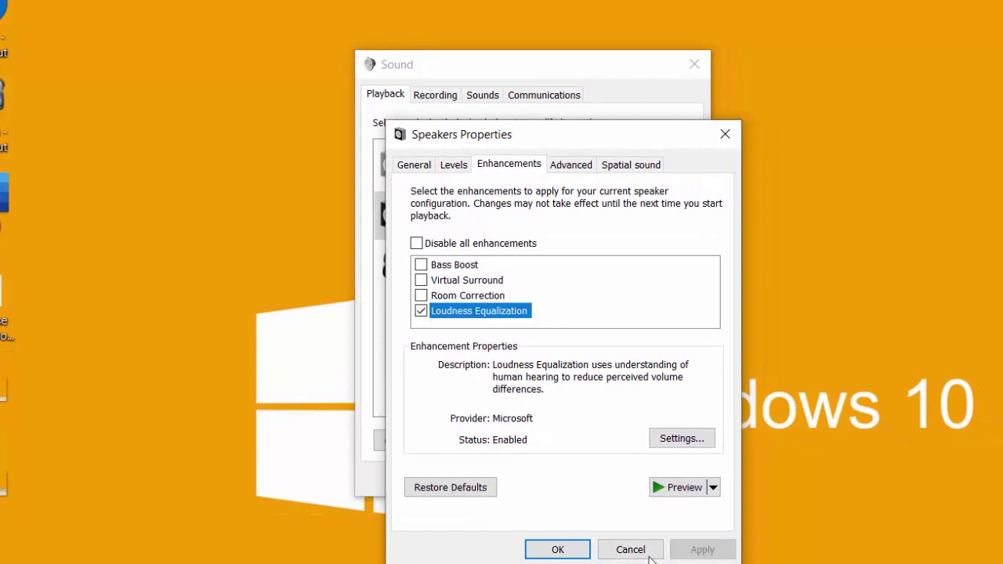
click(562, 550)
click(526, 480)
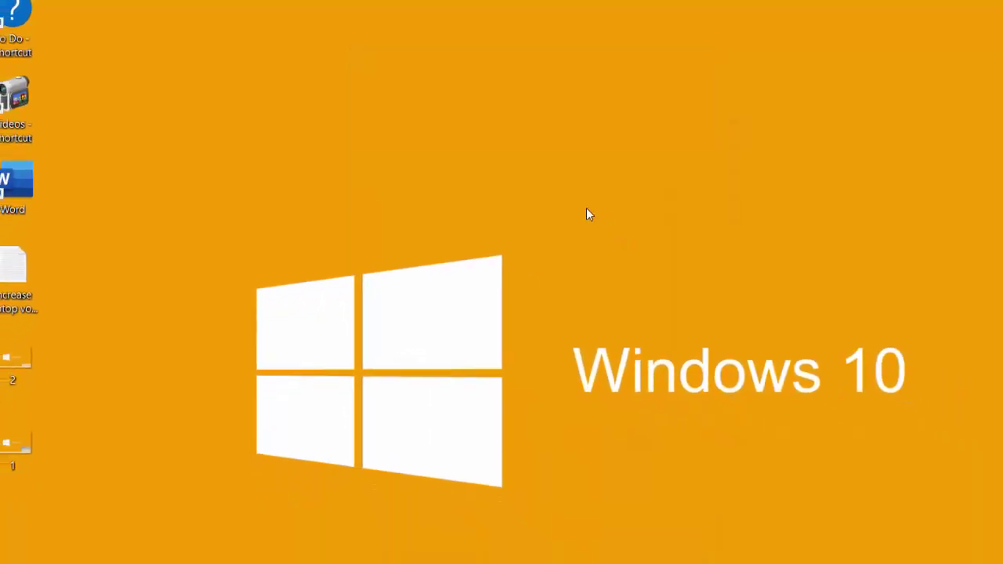
Refresh the desktop, then search the Start menu for 'store'.
right_click(529, 185)
click(552, 224)
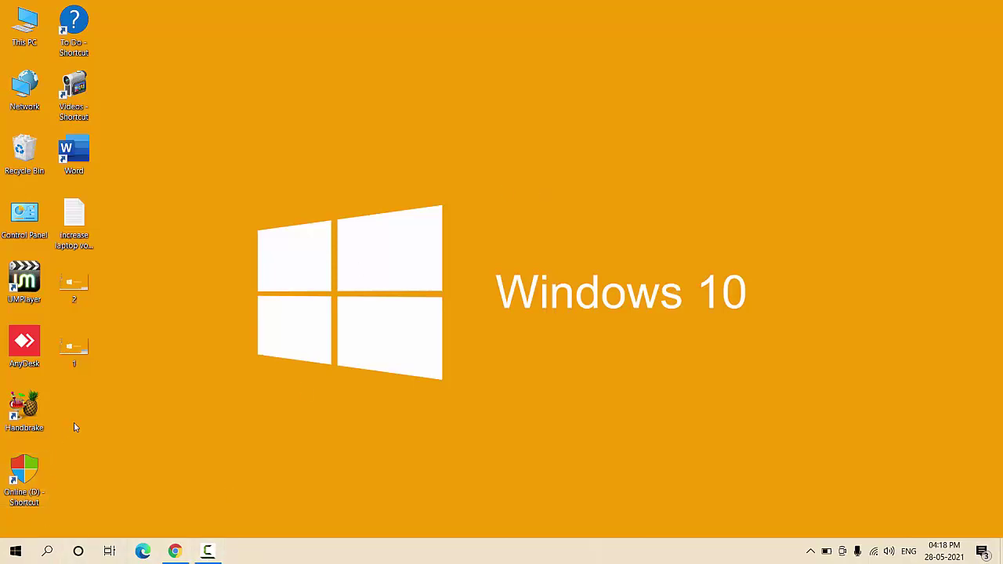
key(super)
text(s)
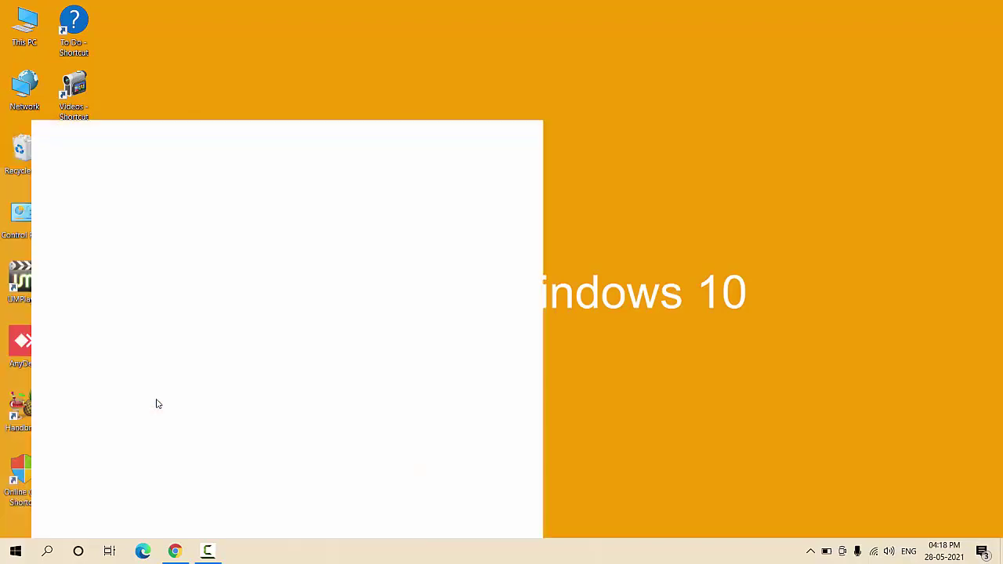
text(tore)
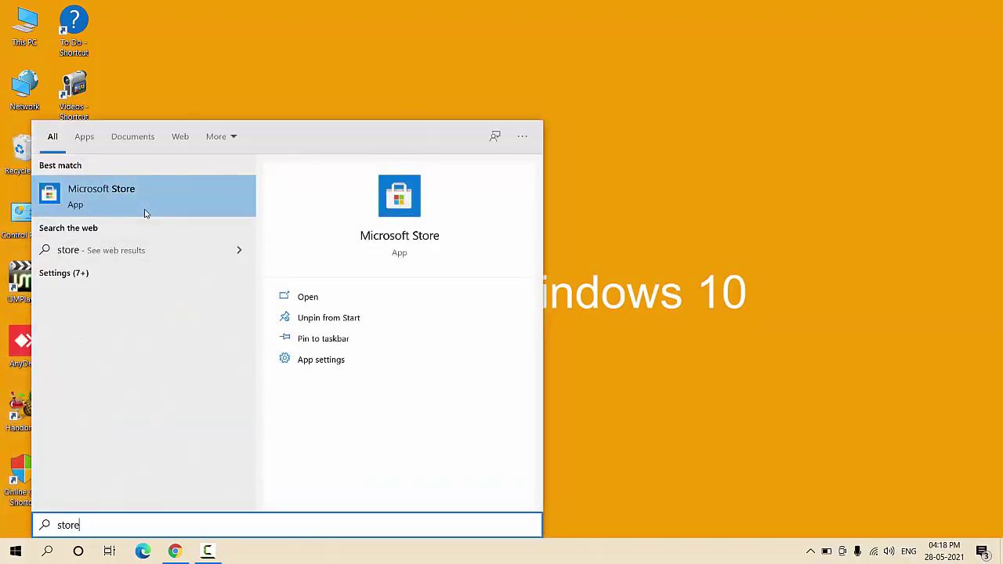
Launch Microsoft Store and search it for 'ear trumpet'.
click(142, 203)
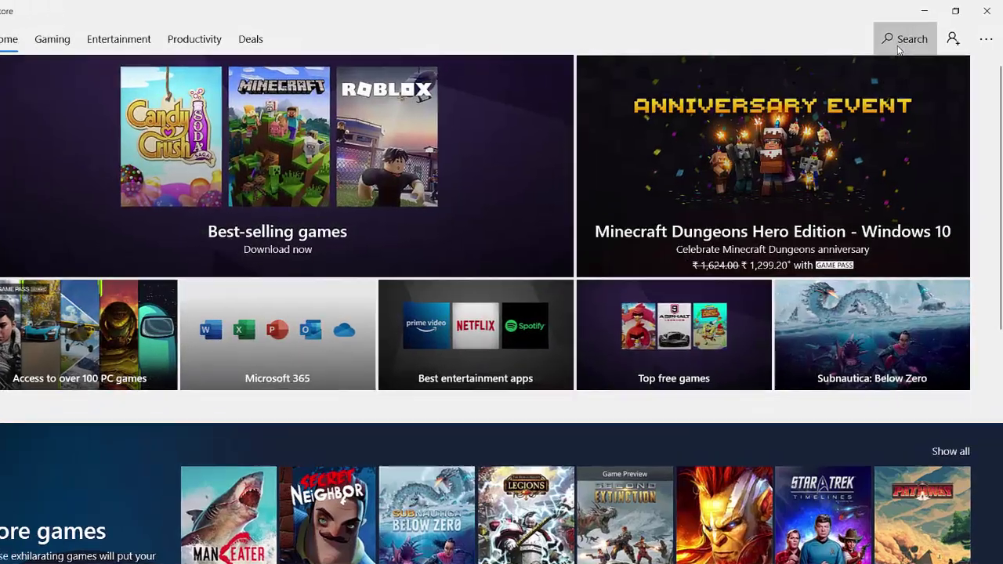
click(901, 47)
text(ear)
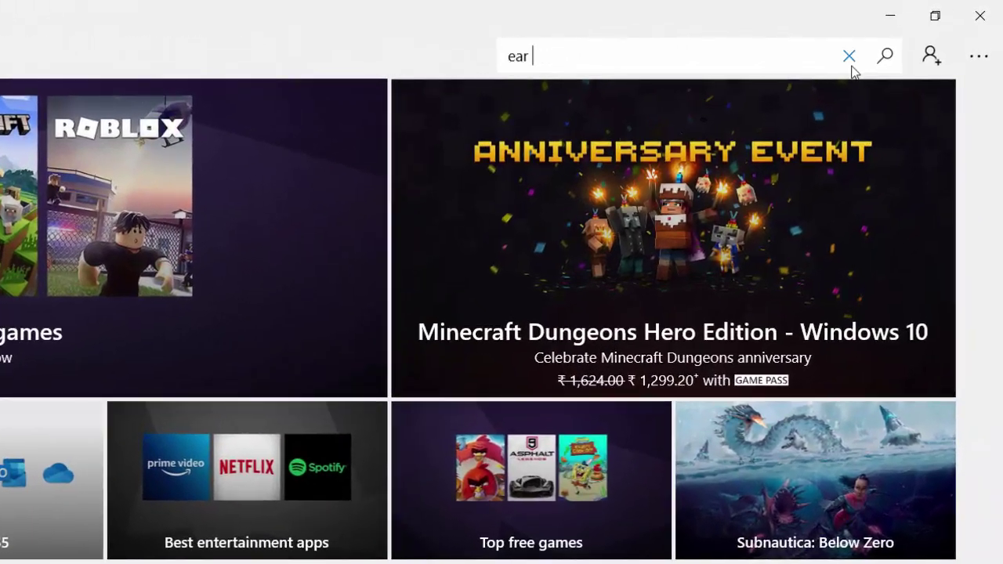
text( trumpet)
key(Return)
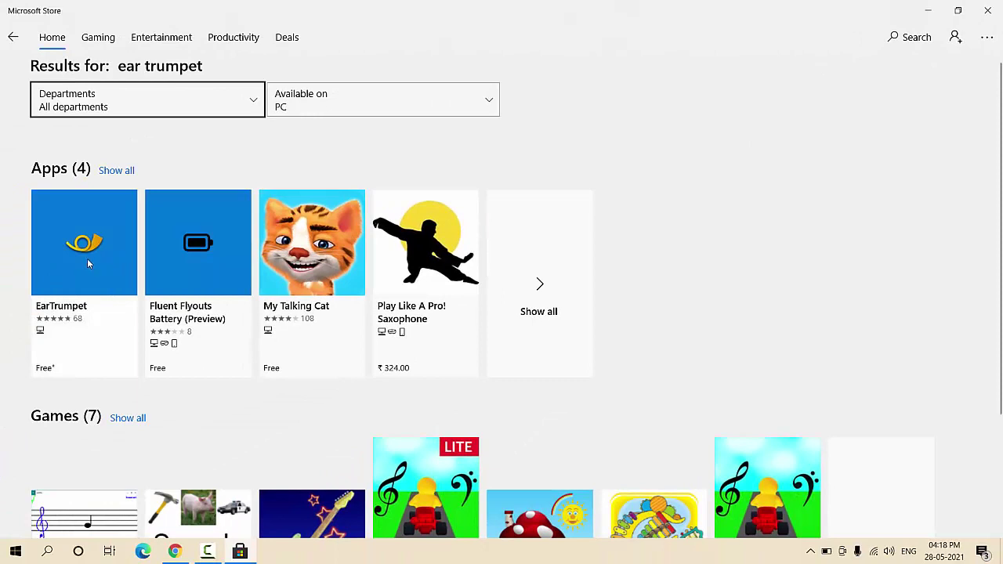
Install EarTrumpet from its Store page, dismissing the sign-in prompt and install notification.
click(88, 262)
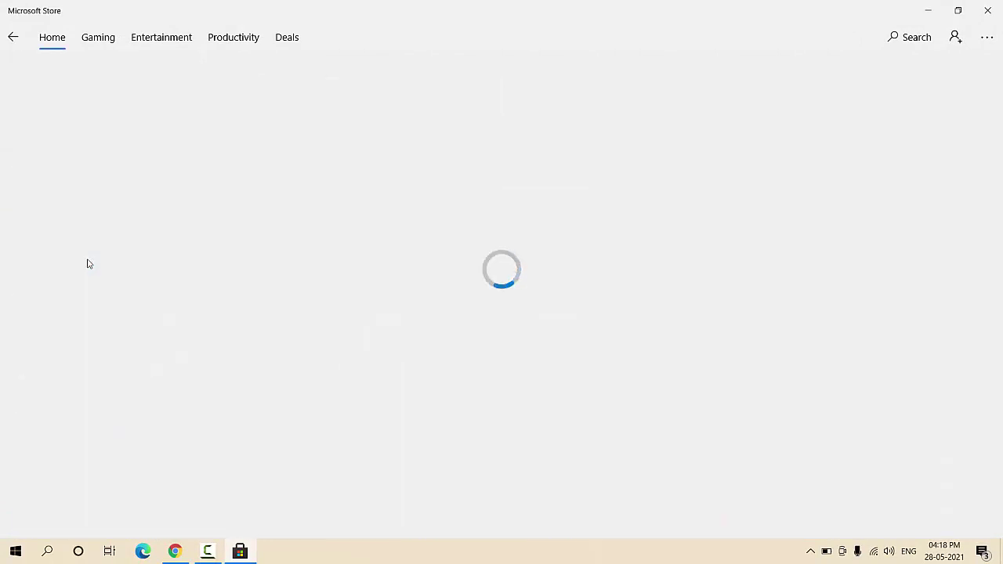
scroll(690, 314, up, 1)
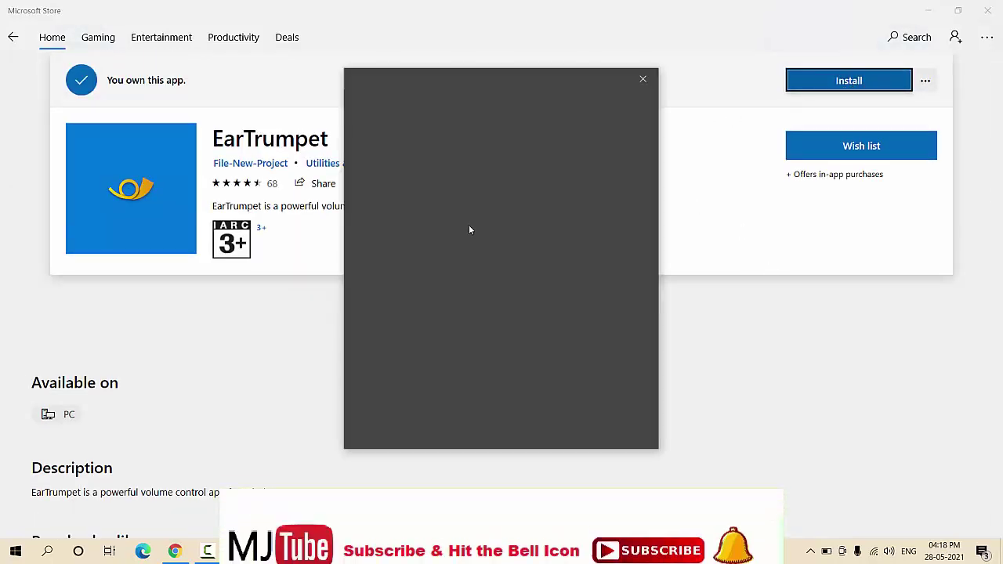
click(642, 77)
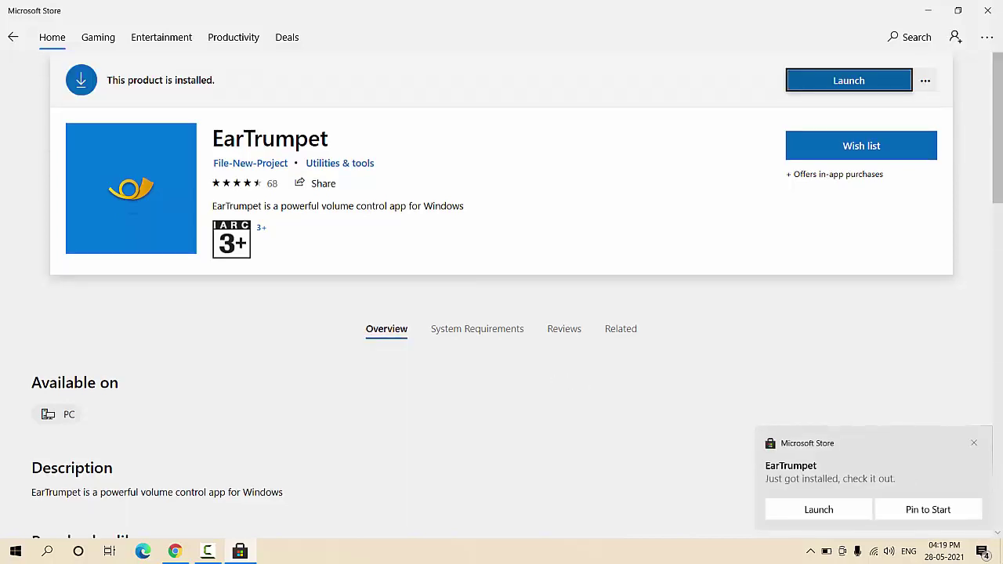
click(975, 444)
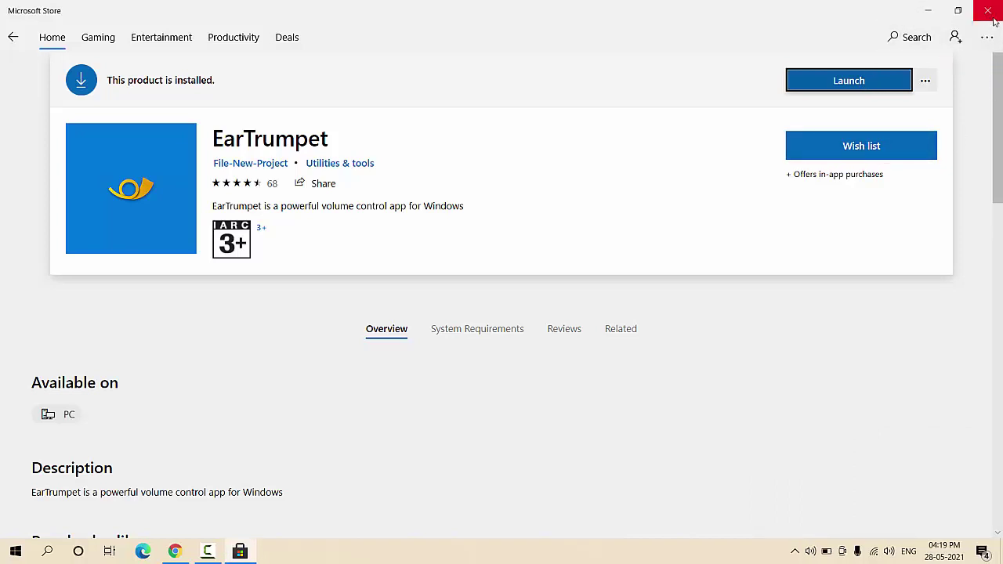
Close the Microsoft Store window.
click(993, 21)
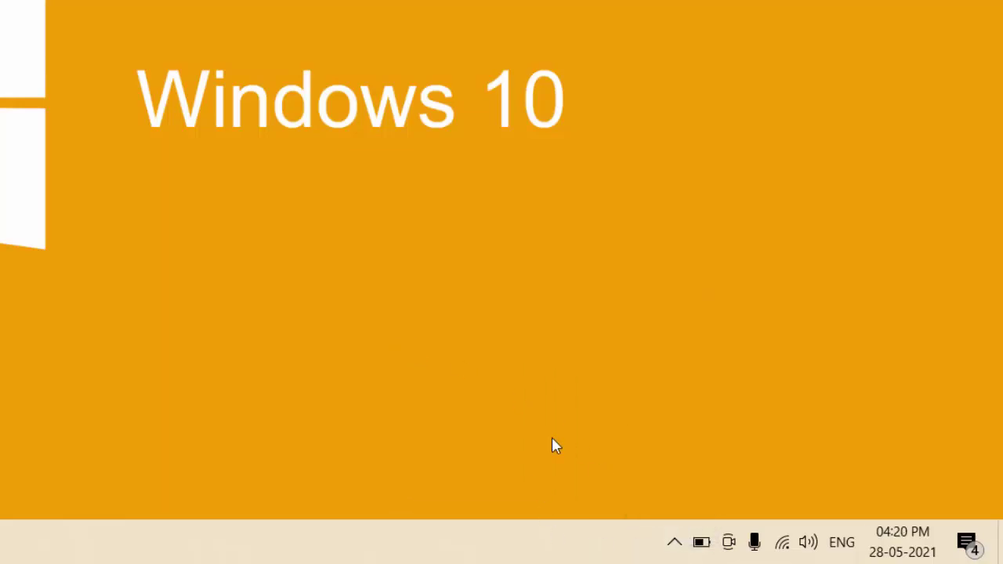
click(675, 544)
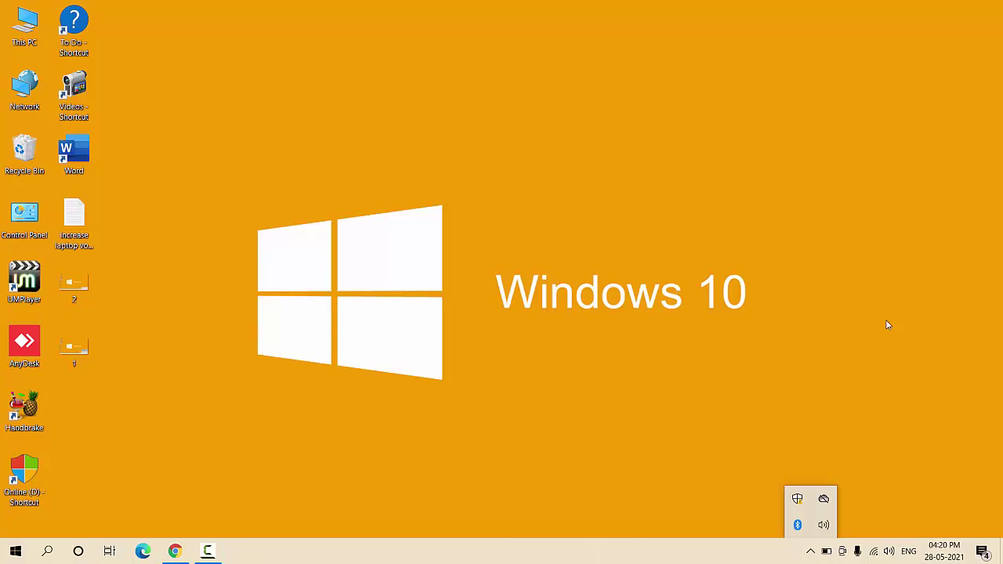
click(840, 276)
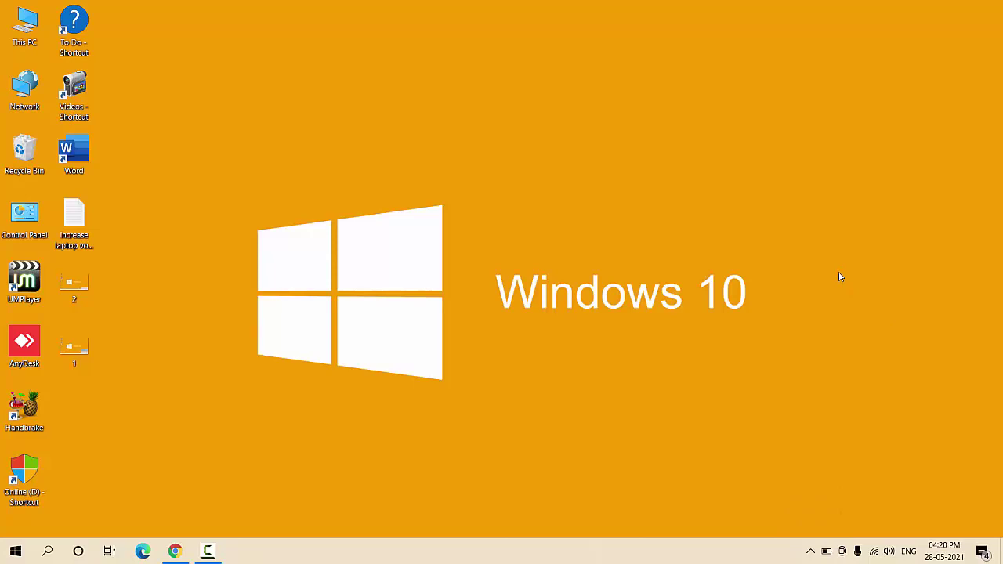